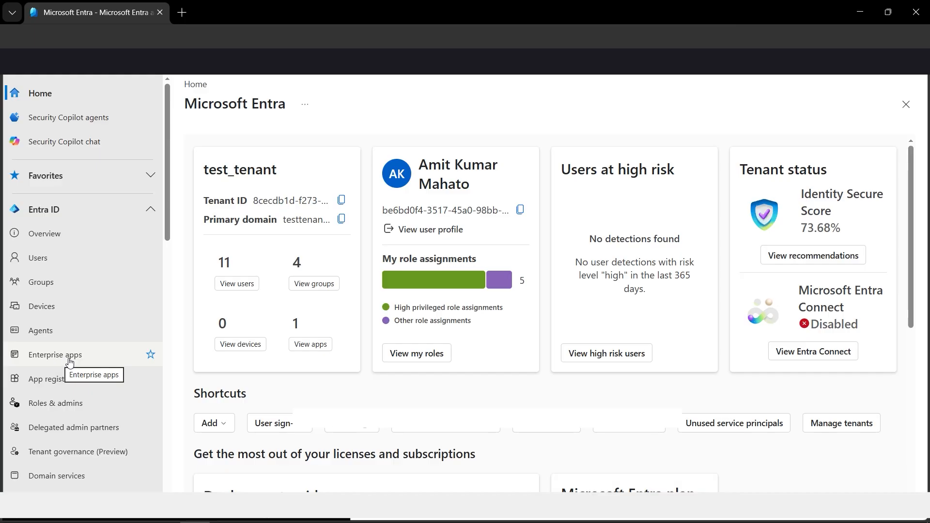
- Start adding a new enterprise application from the Microsoft Entra App Gallery
left_click(70, 362)
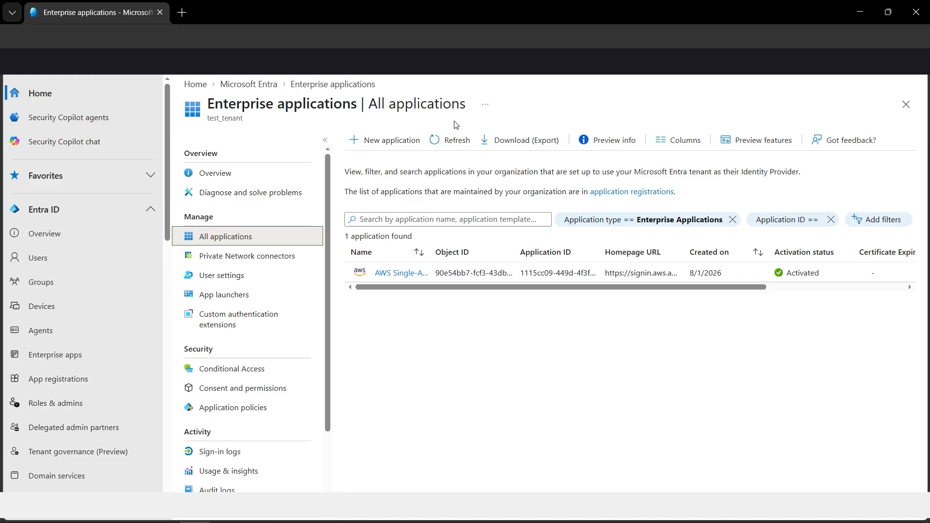
left_click(392, 148)
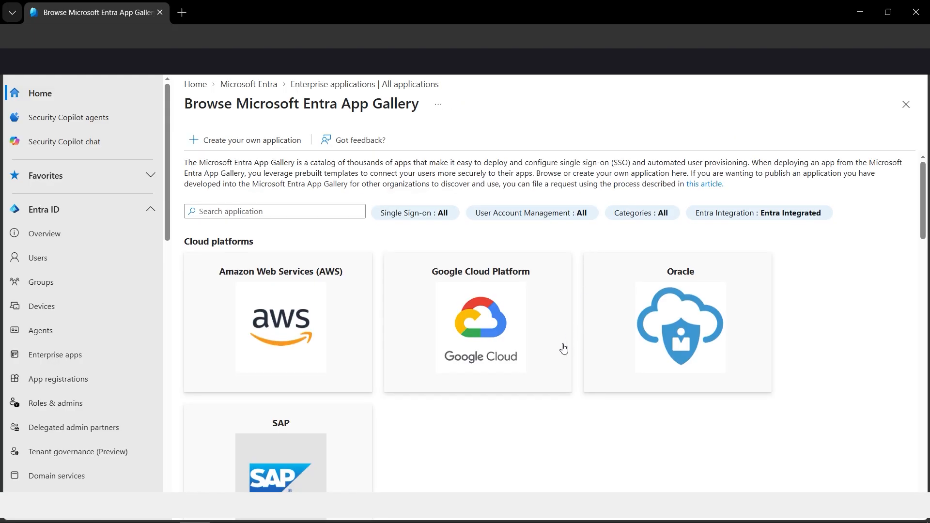
- Look through the gallery's cloud platforms, on-premises applications and featured applications
scroll(561, 346, "down", 3)
scroll(420, 294, "down", 3)
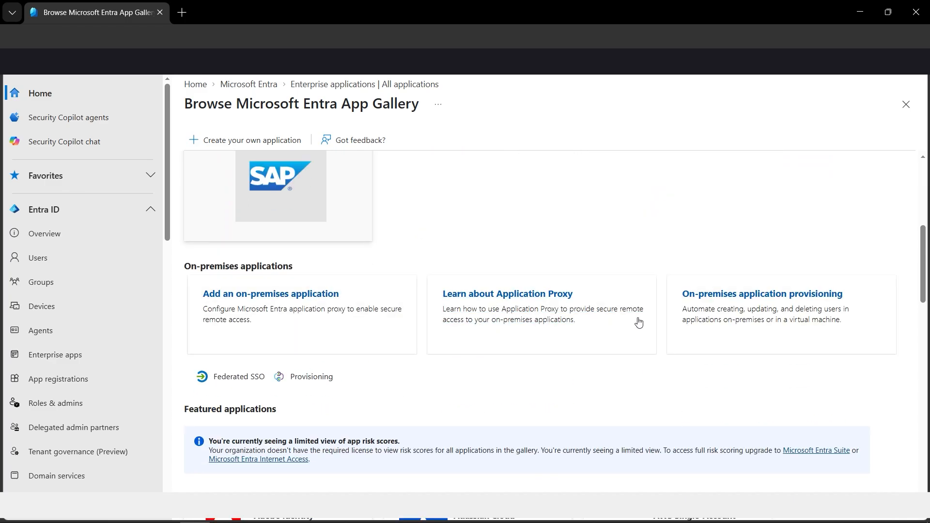
scroll(389, 340, "down", 3)
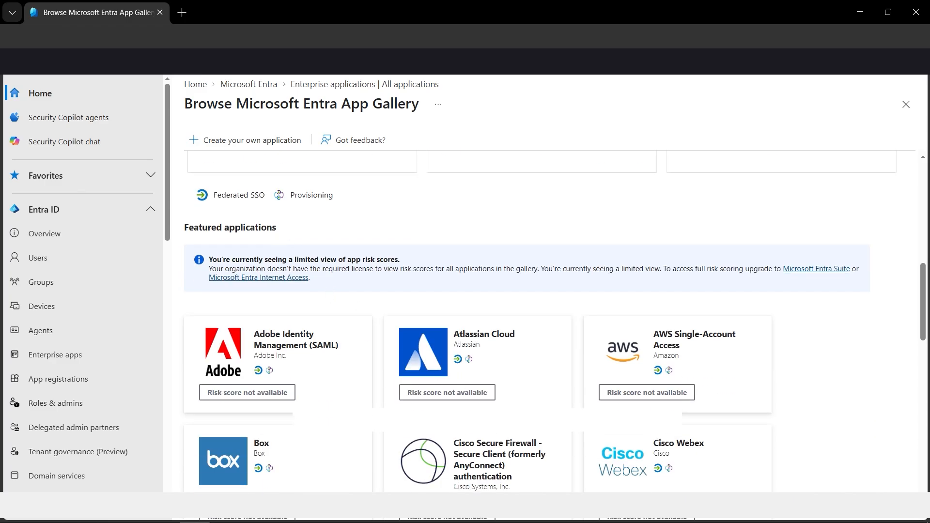
scroll(361, 349, "down", 2)
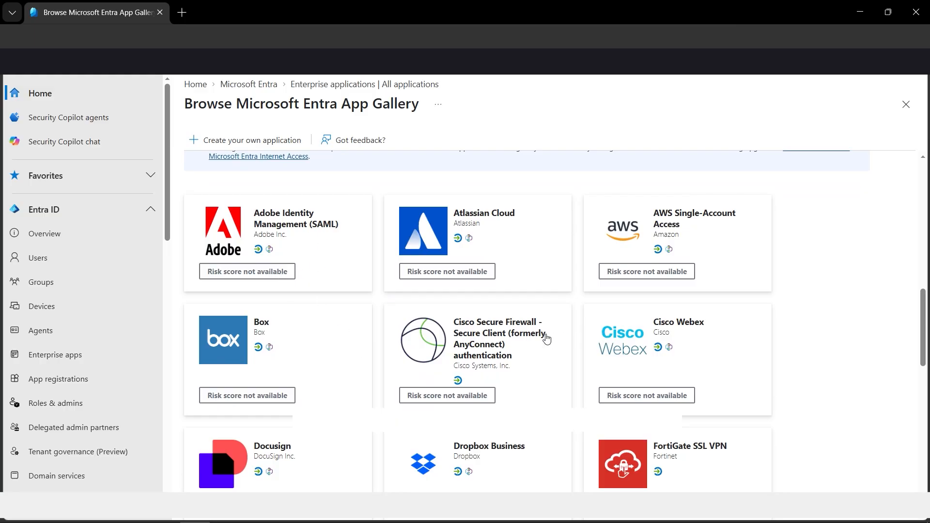
scroll(596, 388, "down", 2)
scroll(417, 385, "down", 2)
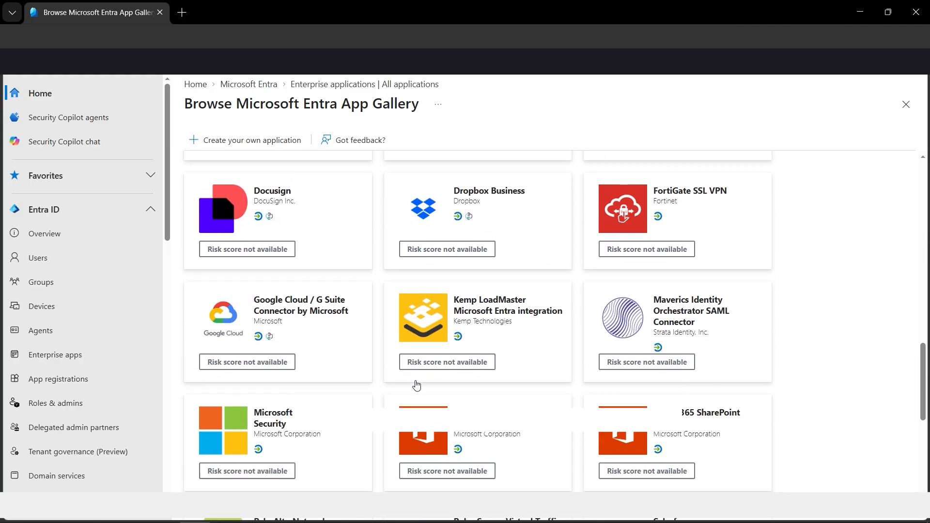
scroll(416, 385, "down", 2)
scroll(390, 300, "down", 3)
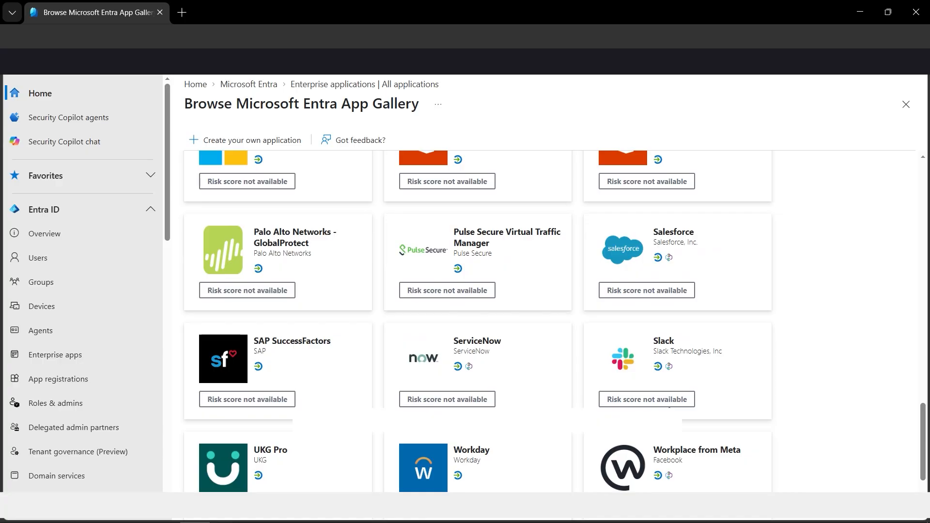
scroll(669, 407, "up", 4)
scroll(668, 407, "down", 6)
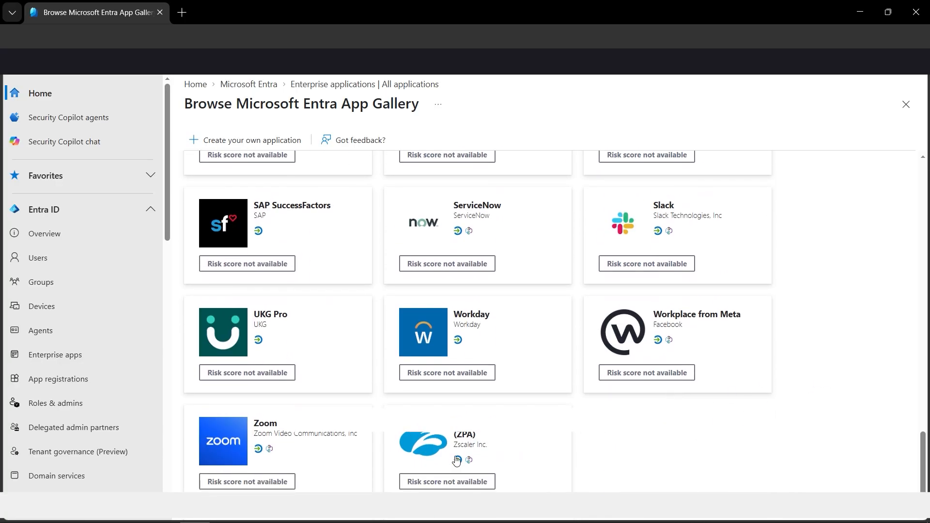
scroll(542, 343, "up", 8)
scroll(542, 343, "up", 10)
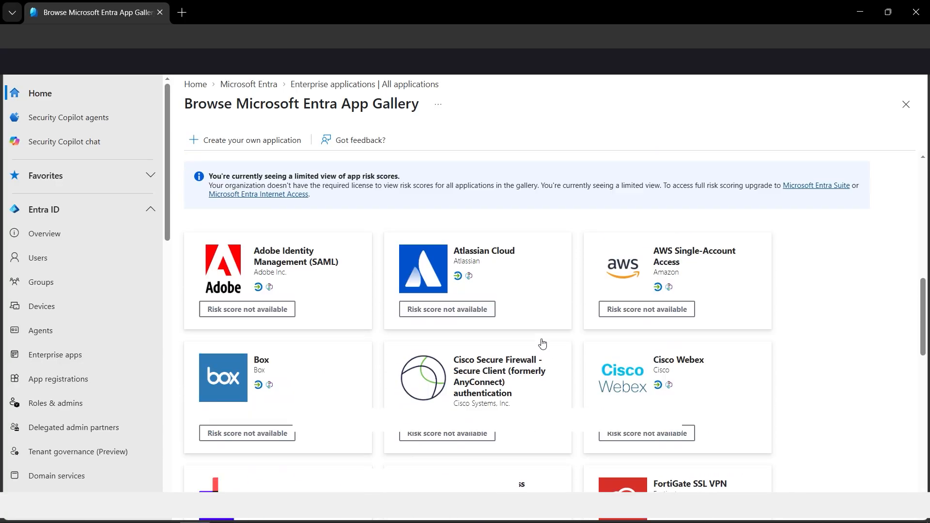
scroll(542, 342, "up", 2)
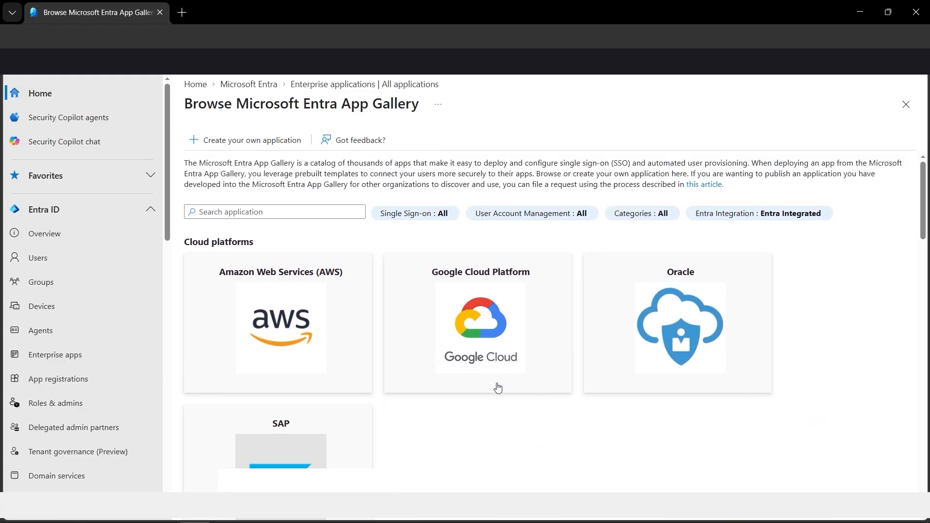
- Create the Google Cloud / G Suite Connector by Microsoft application from the Google Cloud Platform offering, keeping its default name
left_click(494, 348)
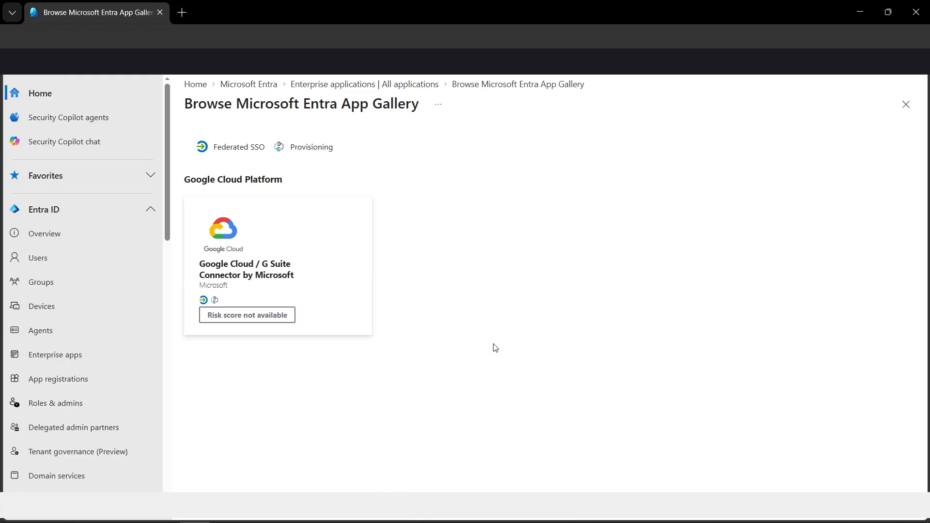
left_click(301, 277)
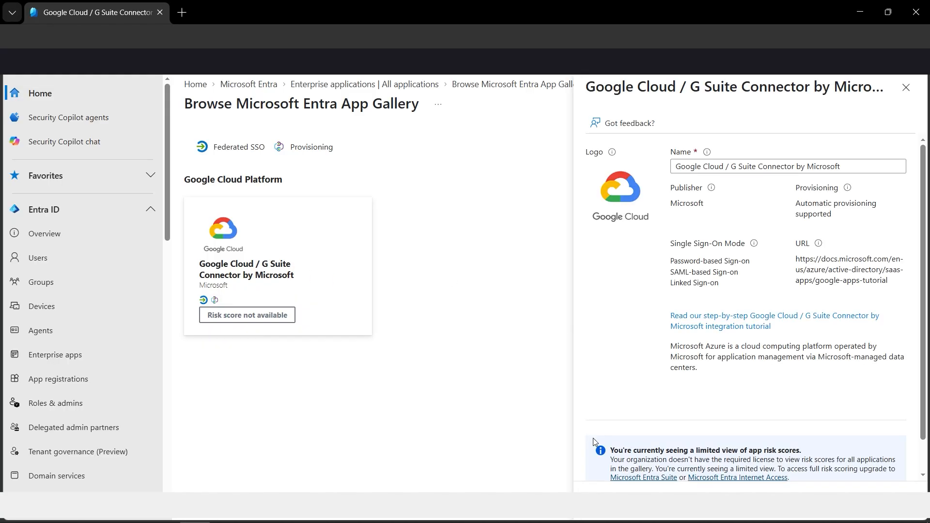
left_click(609, 492)
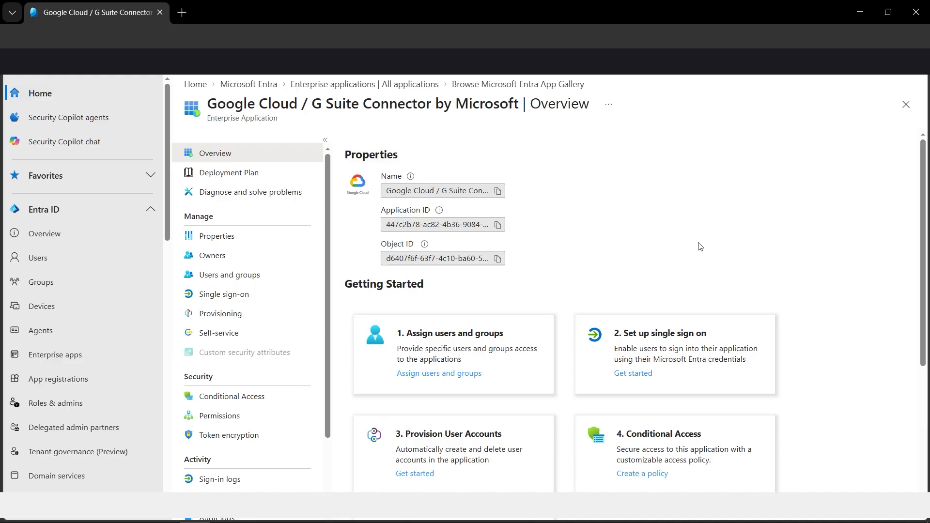
- Assign the user listed between Conditional Access Dummy Group and Dummy Group to the Google Cloud connector application
left_click(440, 382)
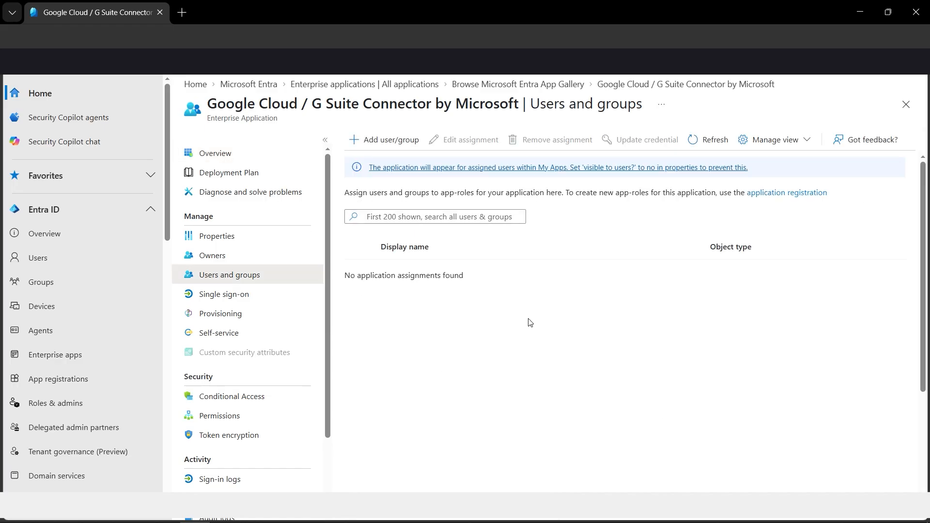
left_click(402, 149)
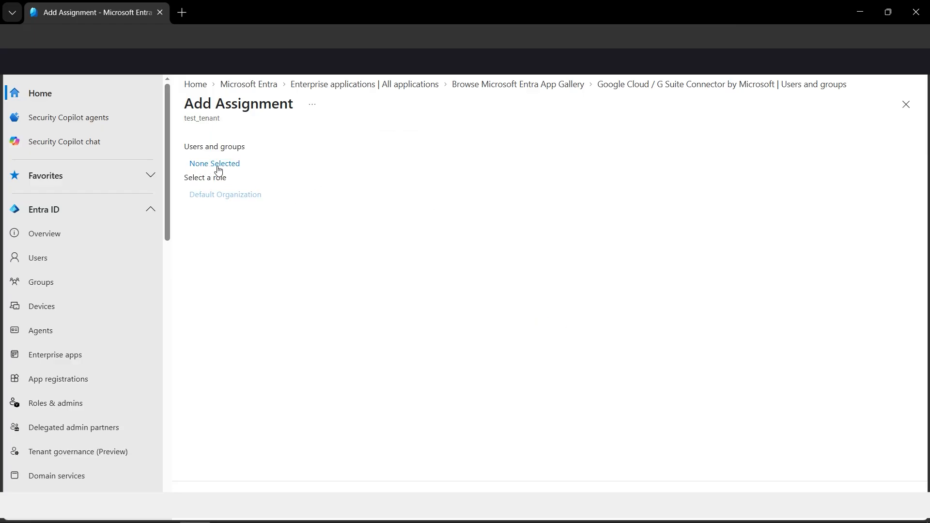
left_click(224, 168)
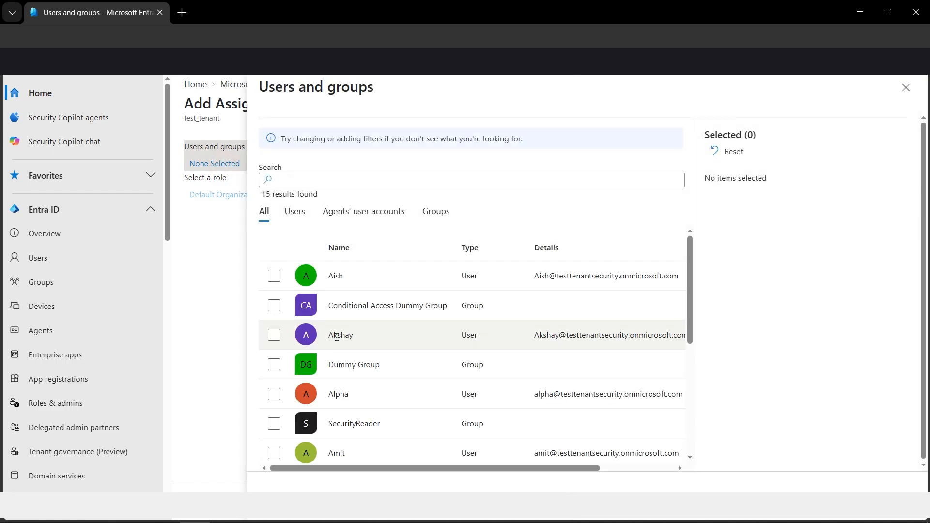
left_click(276, 338)
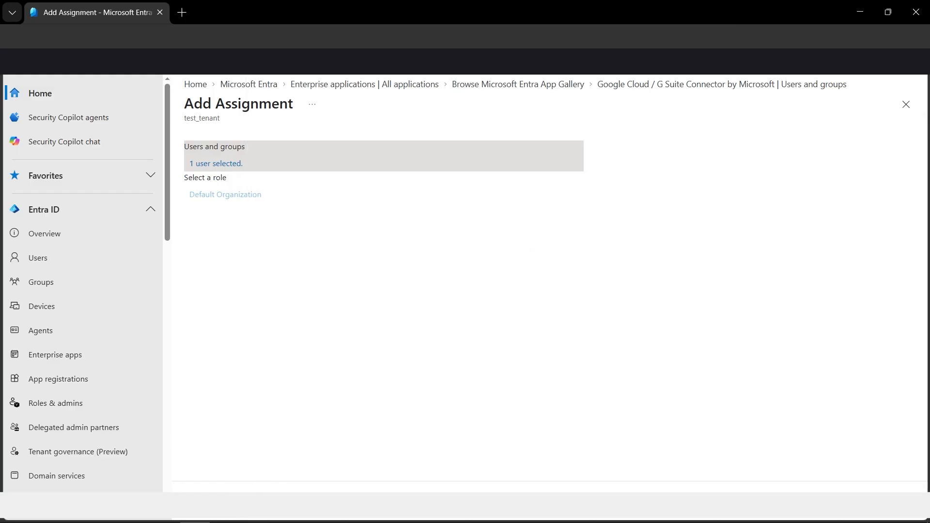
left_click(222, 492)
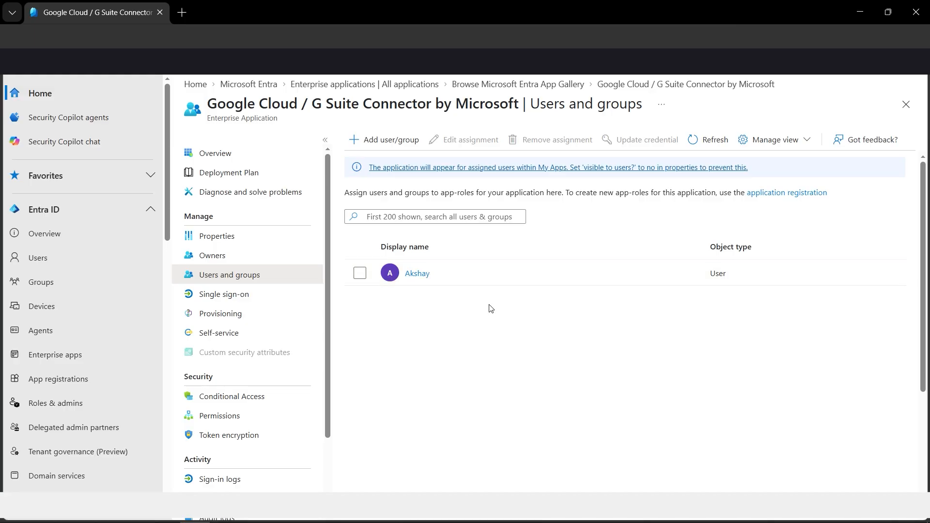
- Set the application's single sign-on method to Password-based and save the configuration
left_click(217, 155)
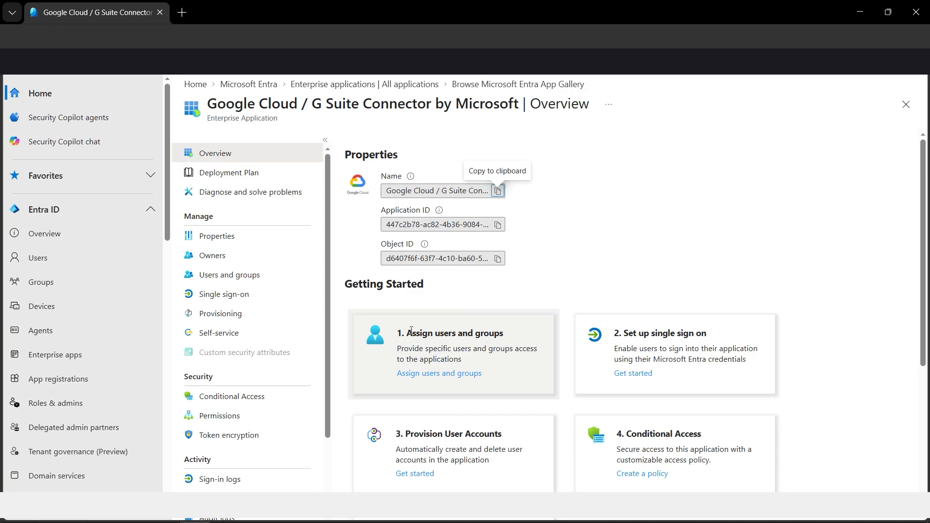
left_click(641, 373)
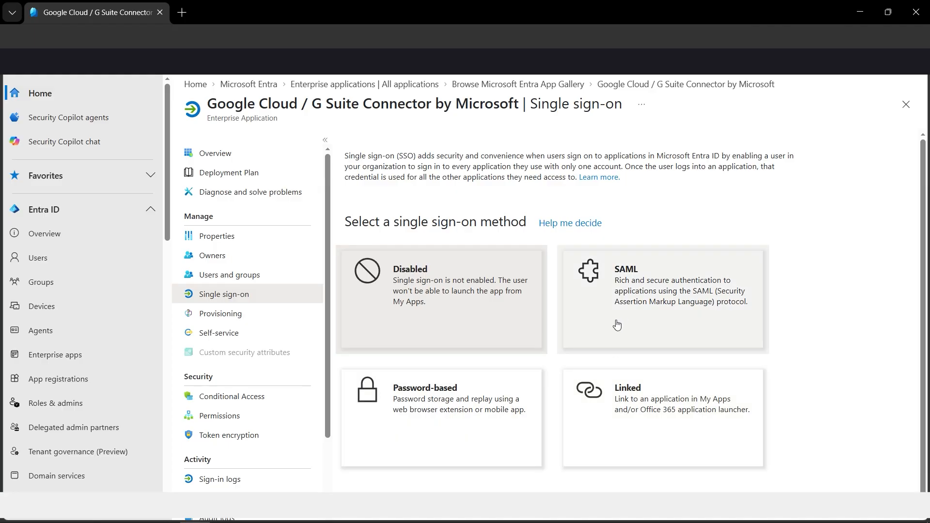
left_click(453, 414)
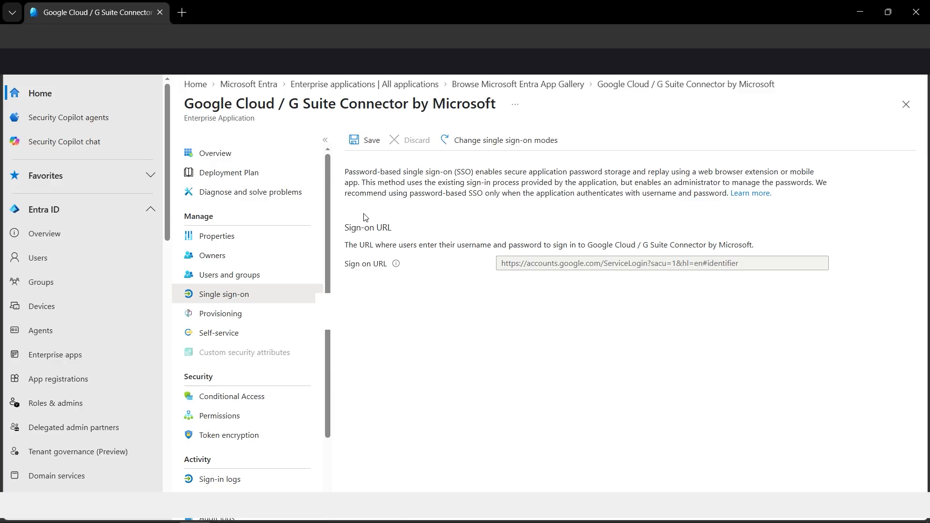
left_click(358, 140)
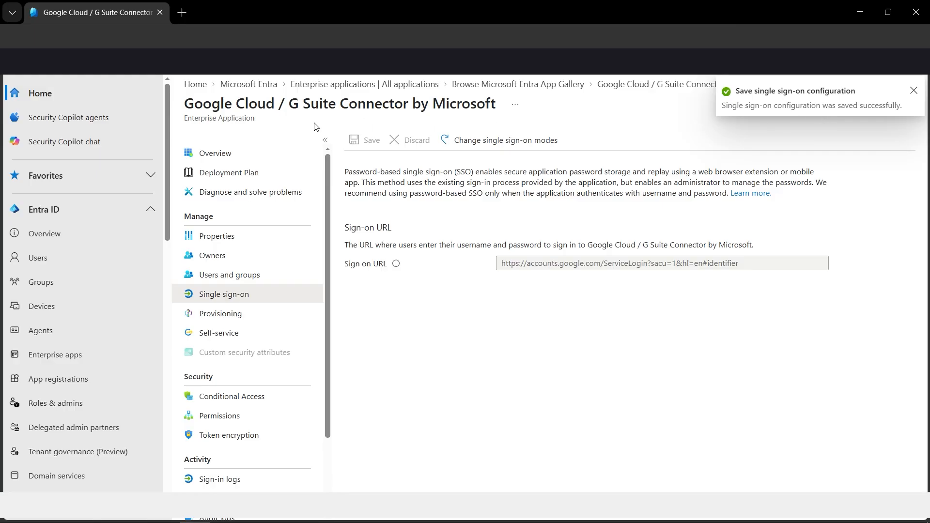
- Start a new Conditional Access policy for the application and name it SaaSMFA
left_click(230, 159)
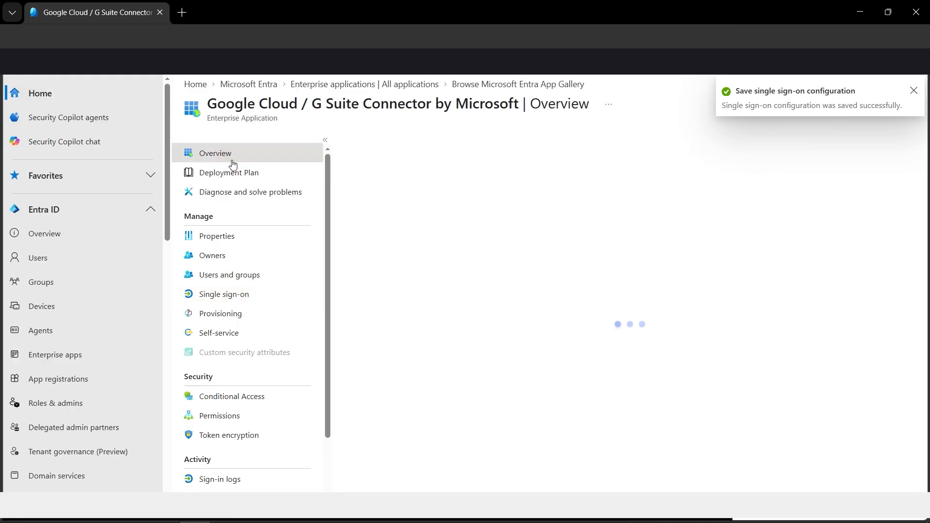
scroll(785, 317, "down", 2)
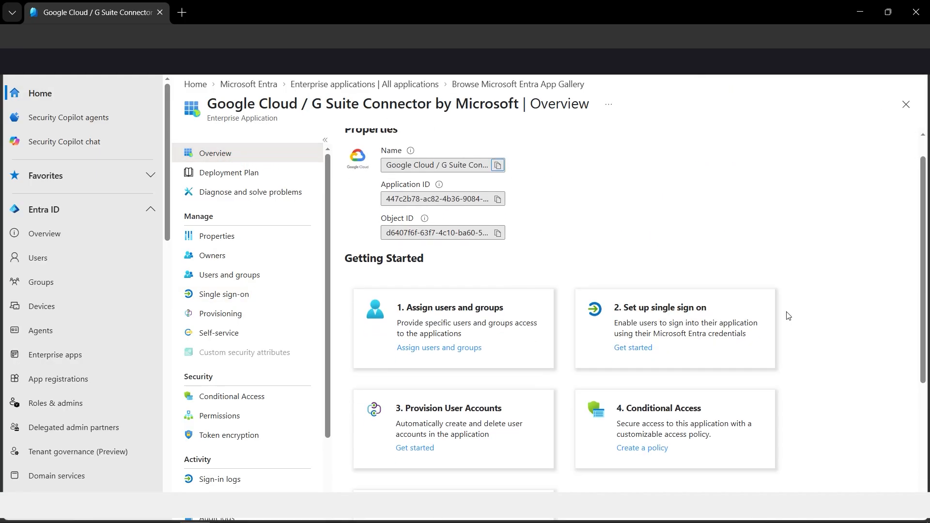
scroll(788, 316, "down", 2)
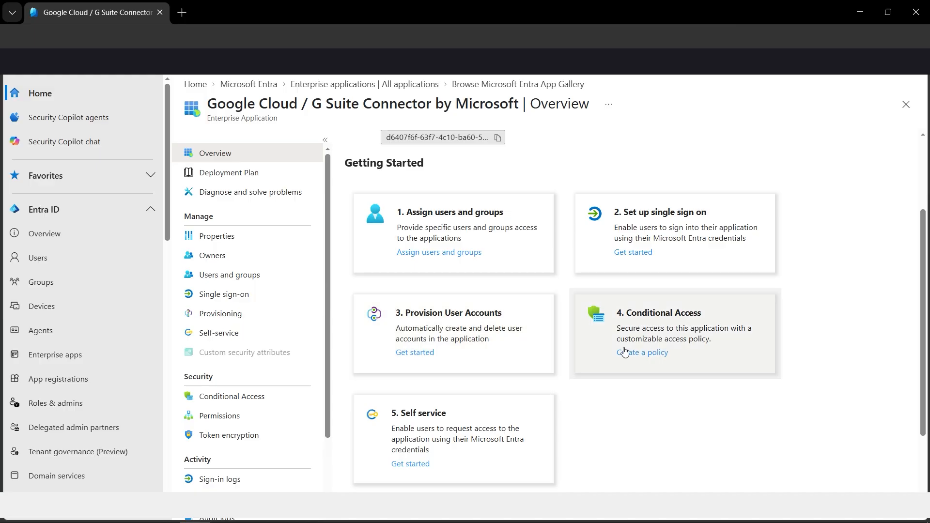
left_click(649, 354)
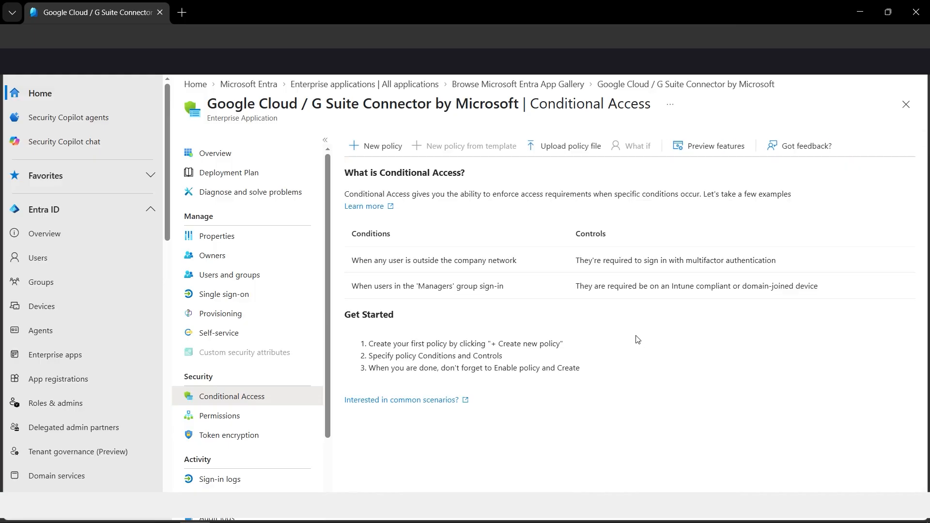
left_click(376, 146)
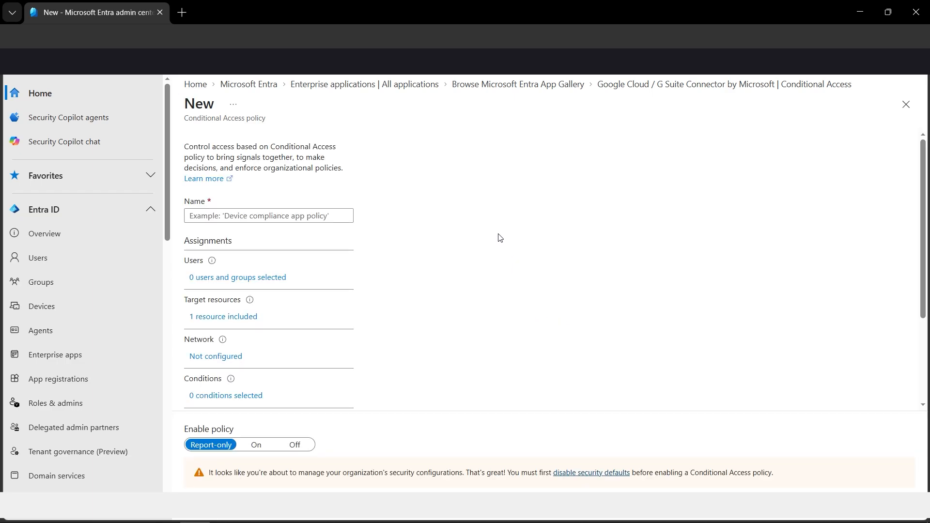
left_click(233, 214)
type("S")
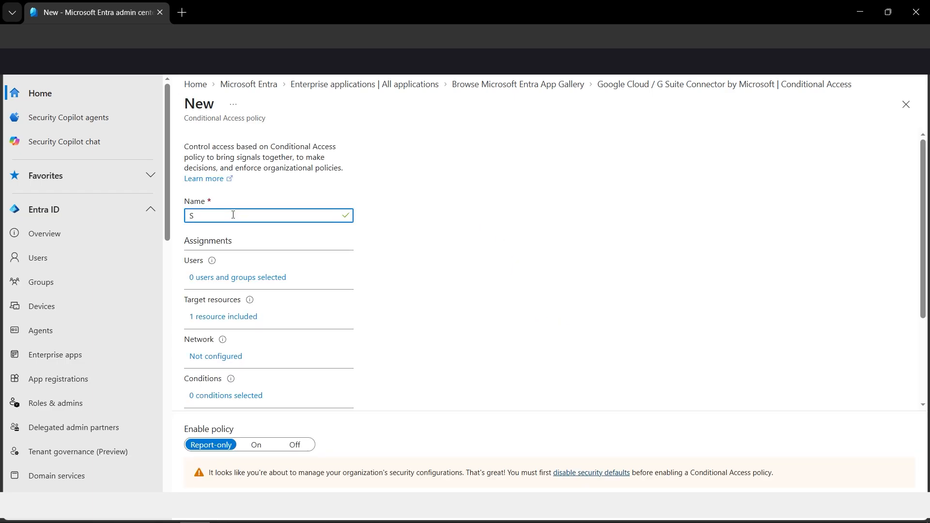
type("aaSMFA")
- Limit the policy to selected users and groups, including only the user assigned to the application
left_click(266, 278)
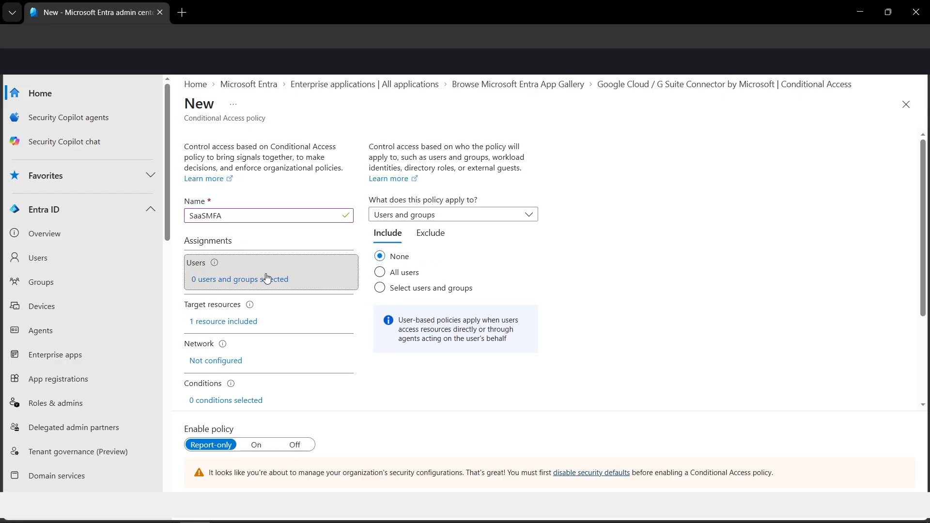
left_click(380, 288)
left_click(391, 351)
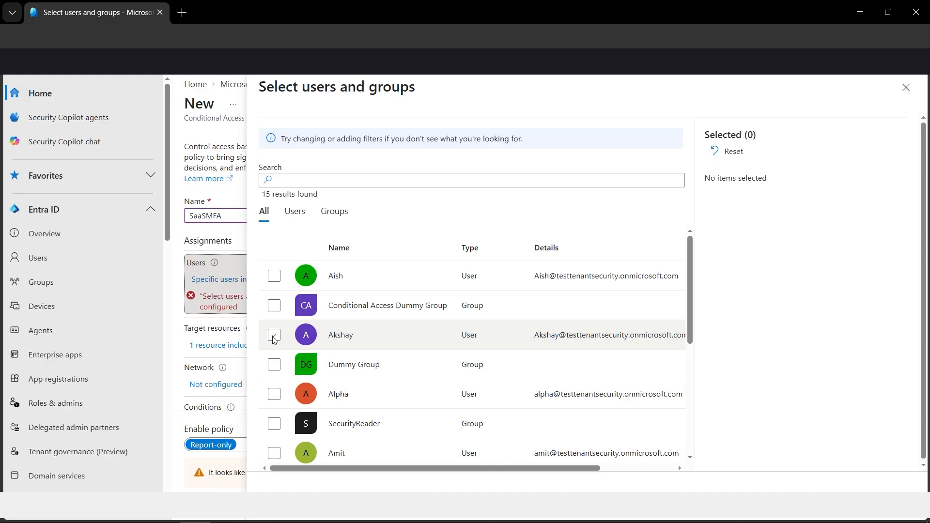
left_click(274, 335)
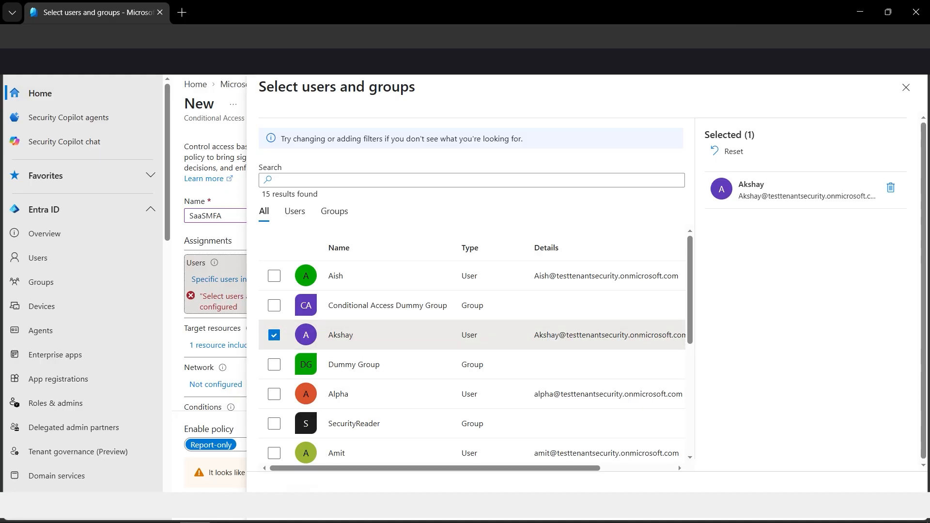
left_click(284, 492)
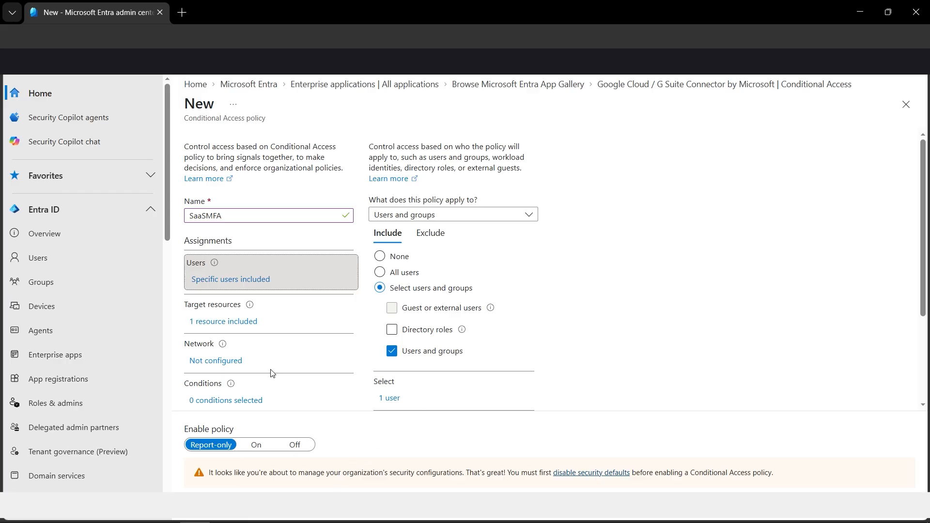
- Set the policy's grant control to grant access and require multifactor authentication
scroll(270, 373, "down", 1)
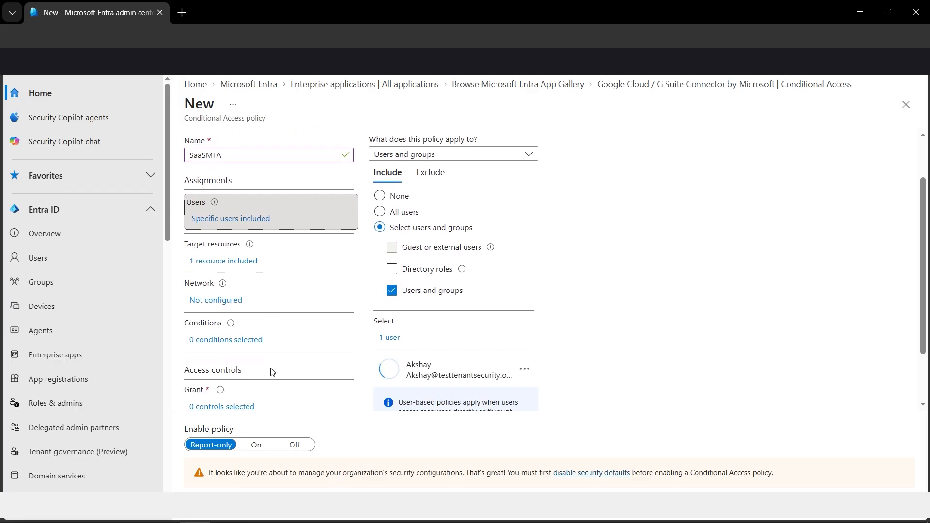
scroll(252, 343, "down", 1)
left_click(247, 347)
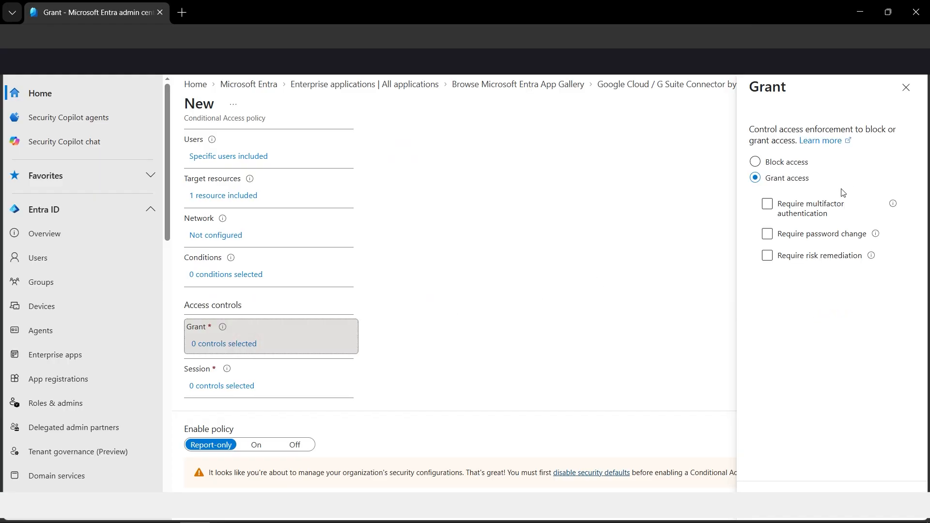
left_click(768, 205)
left_click(782, 492)
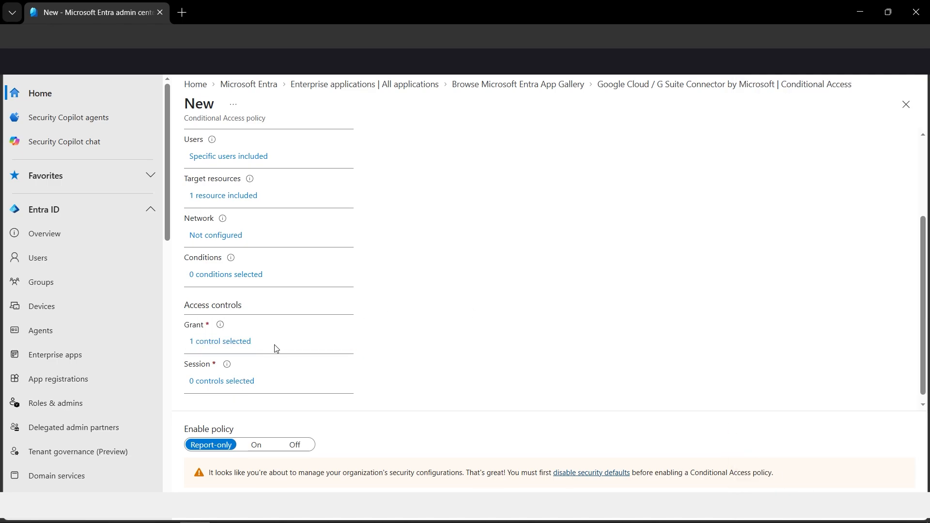
- Add a sign-in frequency session control with periodic reauthentication every 7 days, and create the SaaSMFA policy
left_click(235, 377)
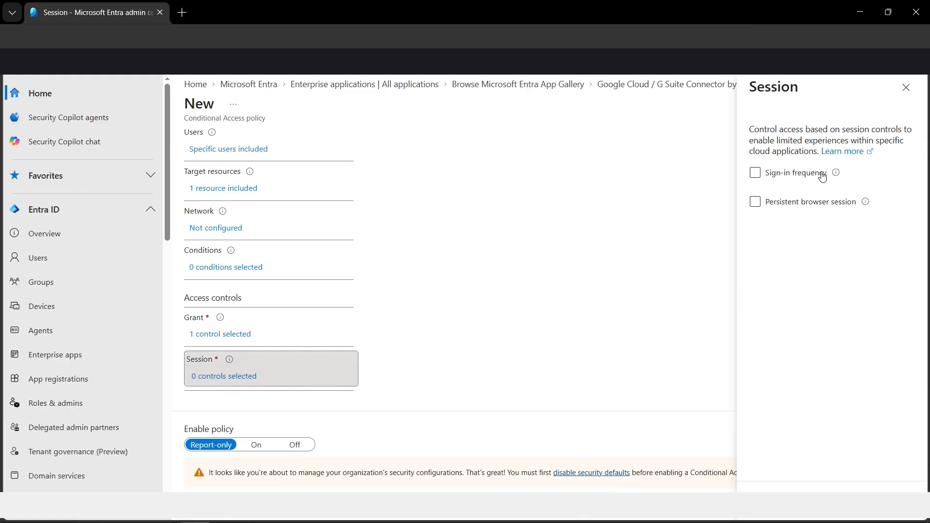
left_click(821, 177)
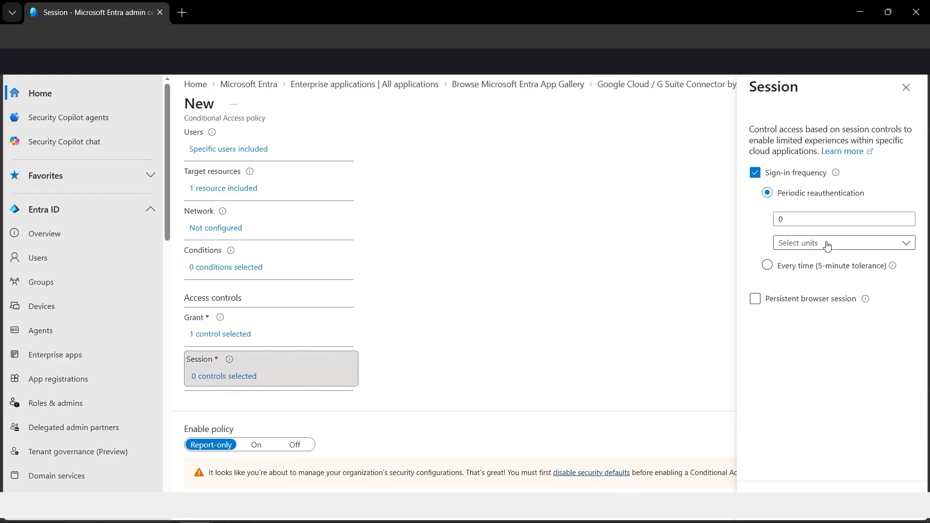
left_click(827, 245)
left_click(820, 276)
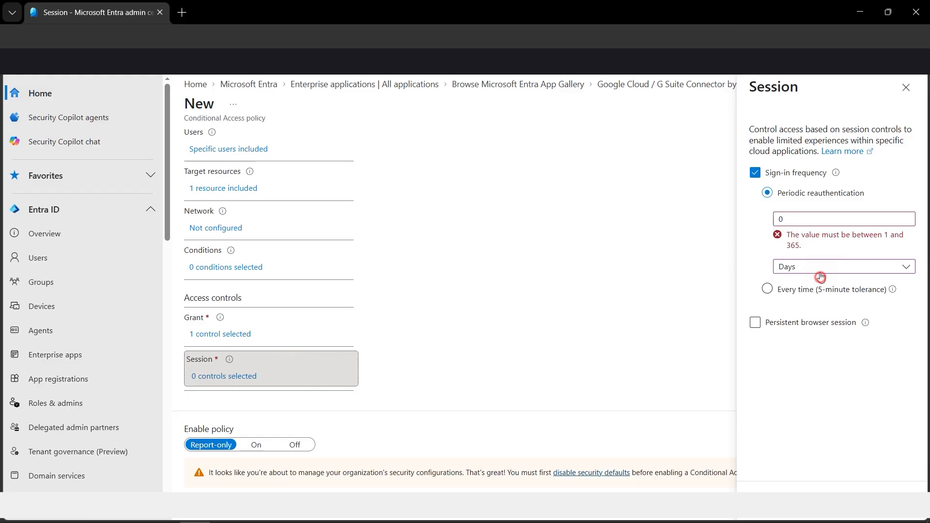
double_click(797, 218)
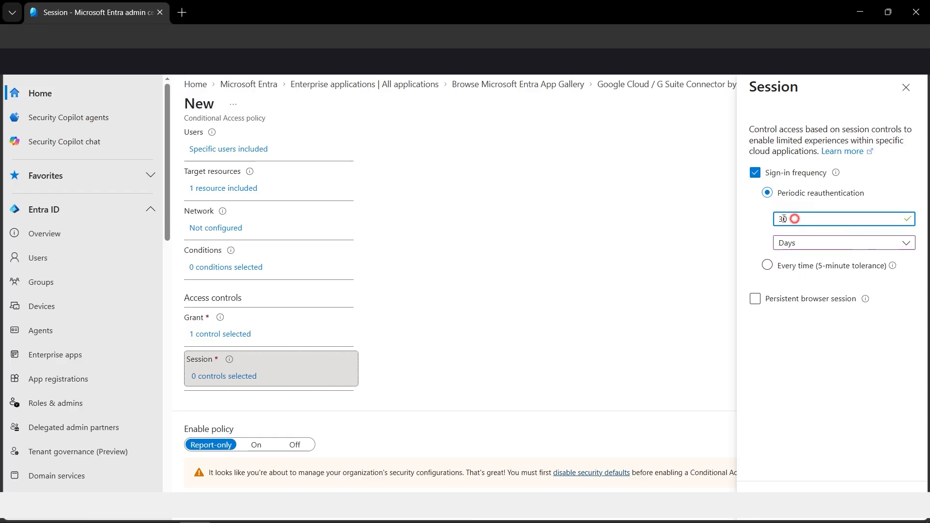
double_click(792, 219)
type("7")
left_click(779, 490)
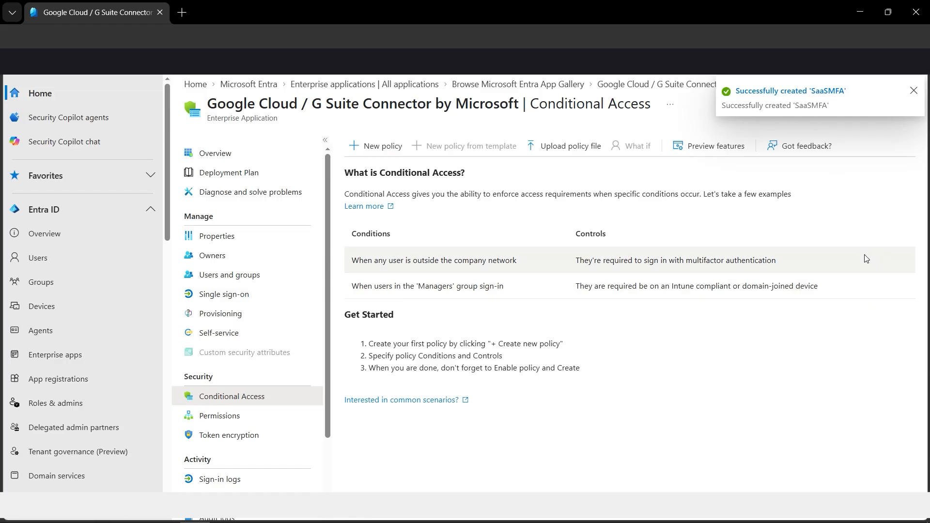
- Open user account provisioning from the application's overview and review its setup stages
left_click(244, 158)
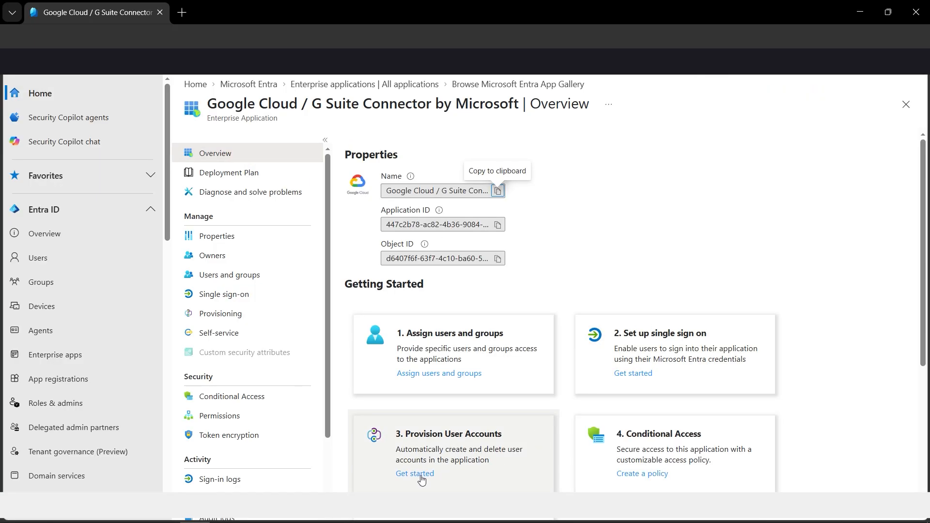
scroll(521, 427, "down", 2)
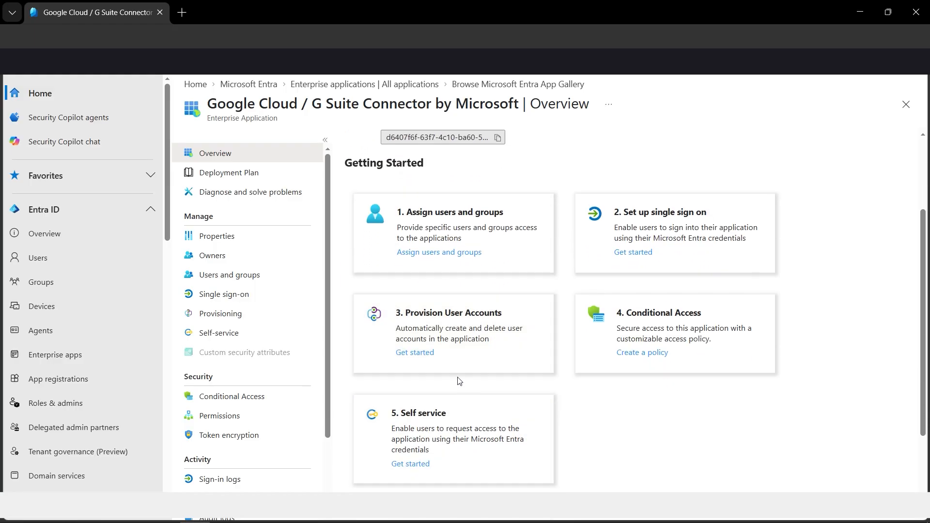
left_click(426, 358)
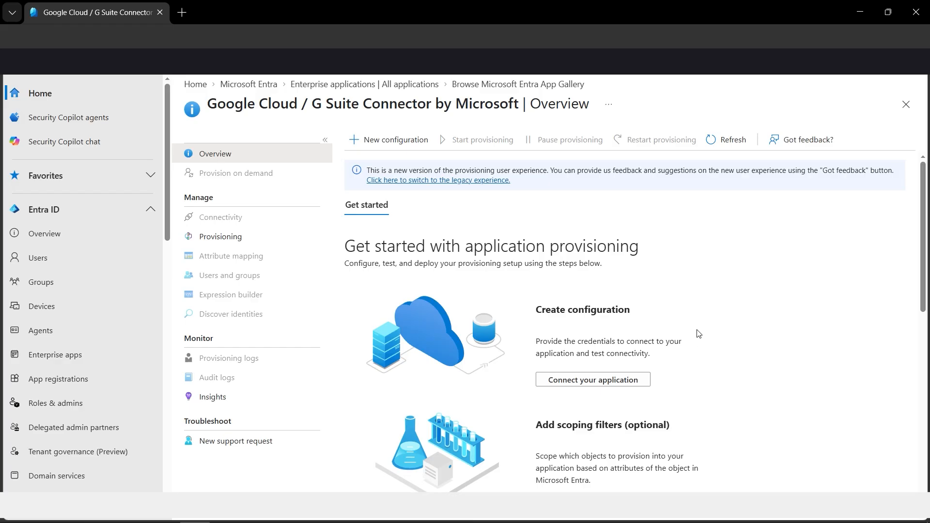
scroll(698, 334, "down", 7)
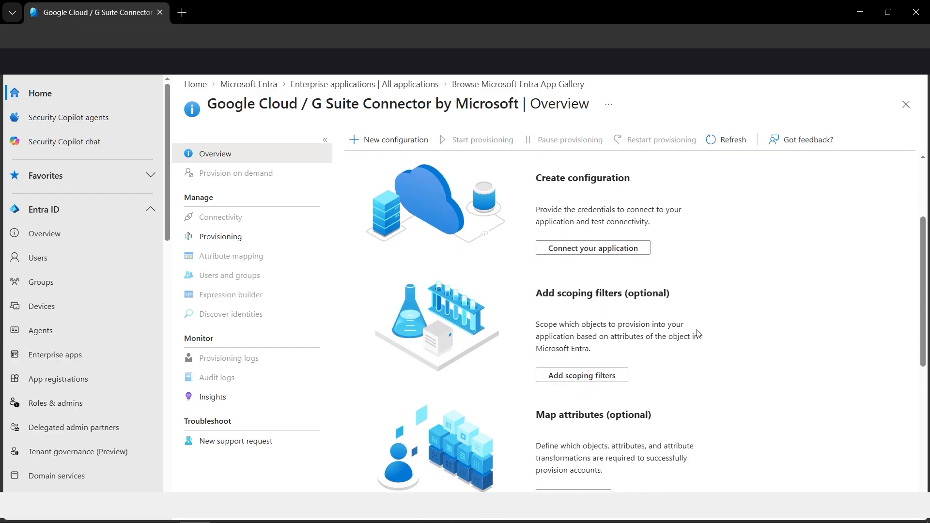
scroll(697, 333, "down", 3)
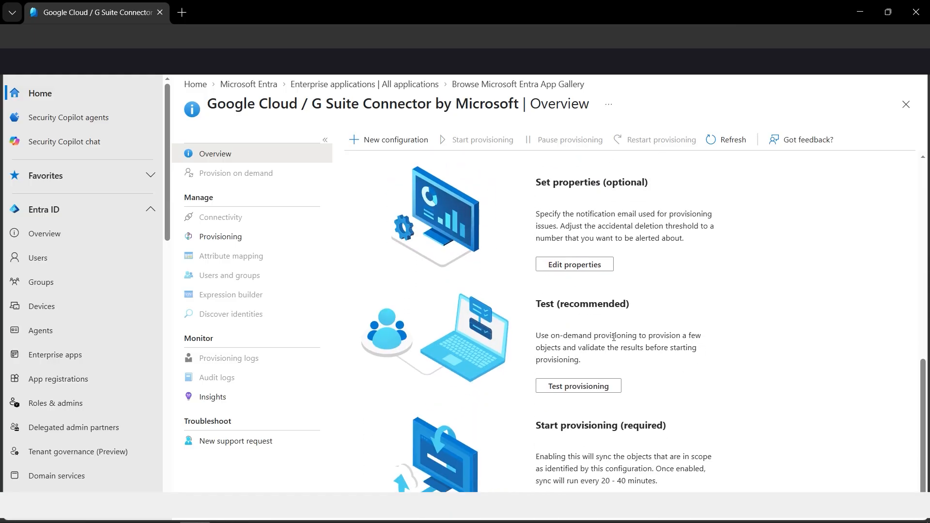
scroll(673, 433, "up", 10)
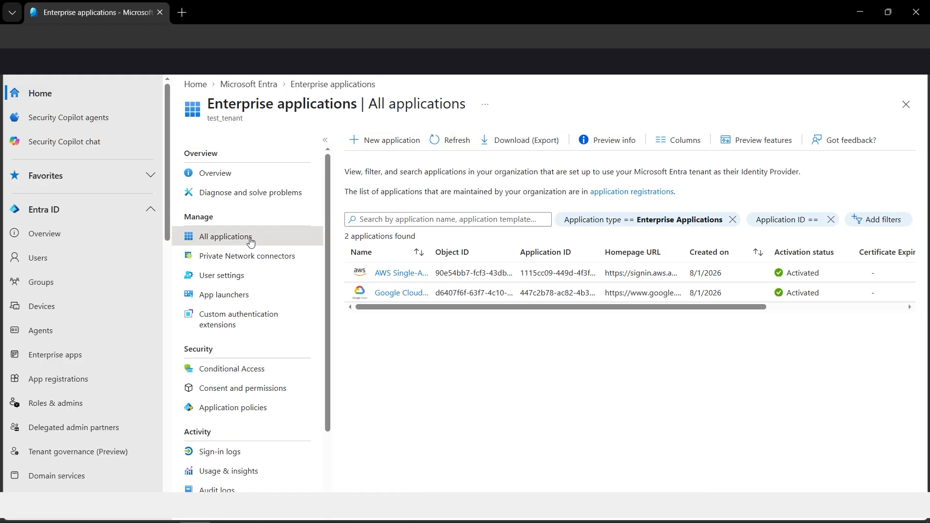
- Reopen the Google Cloud / G Suite Connector from all enterprise applications, check its sign-in logs and return to its overview
left_click(248, 240)
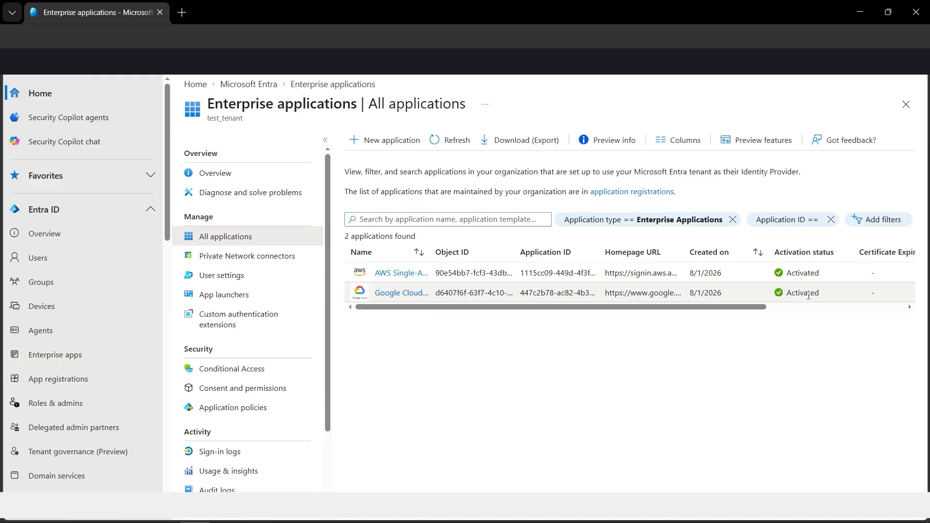
left_click(396, 293)
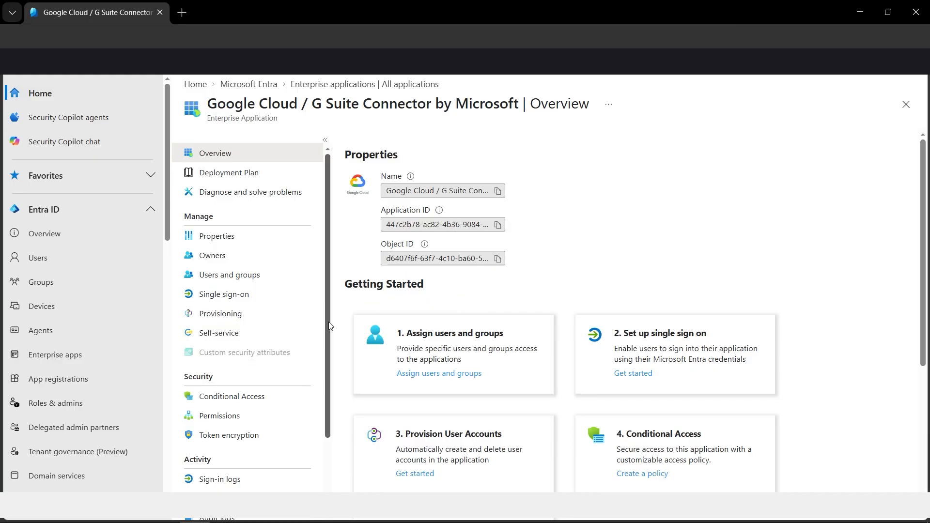
left_click_drag(329, 324, 324, 406)
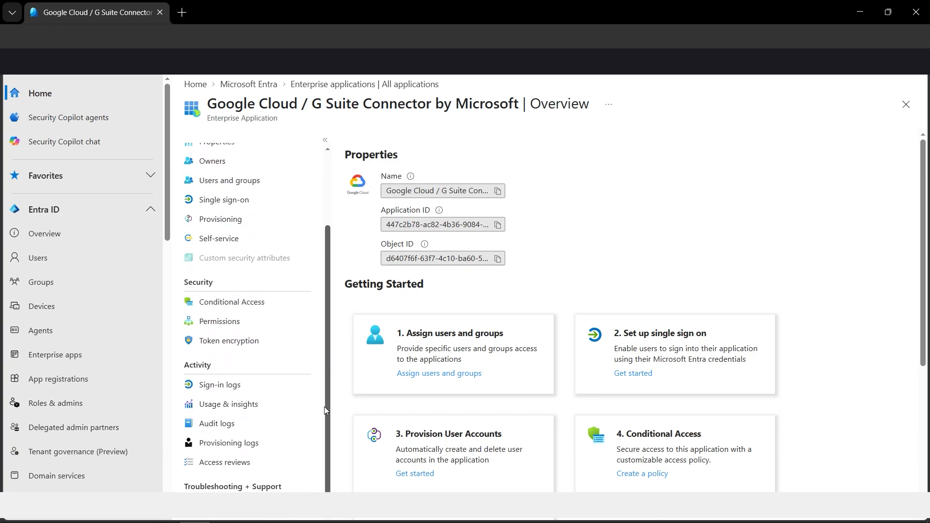
left_click(237, 390)
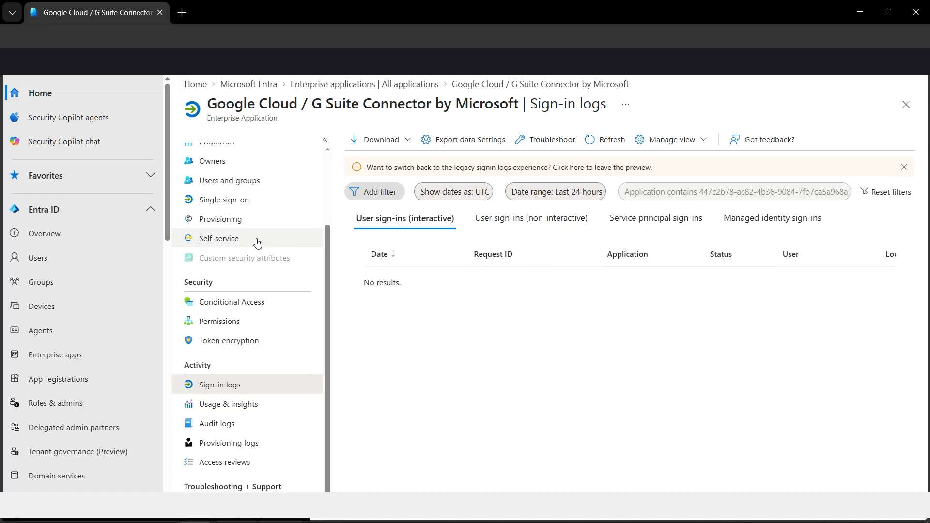
scroll(262, 244, "up", 3)
left_click(209, 154)
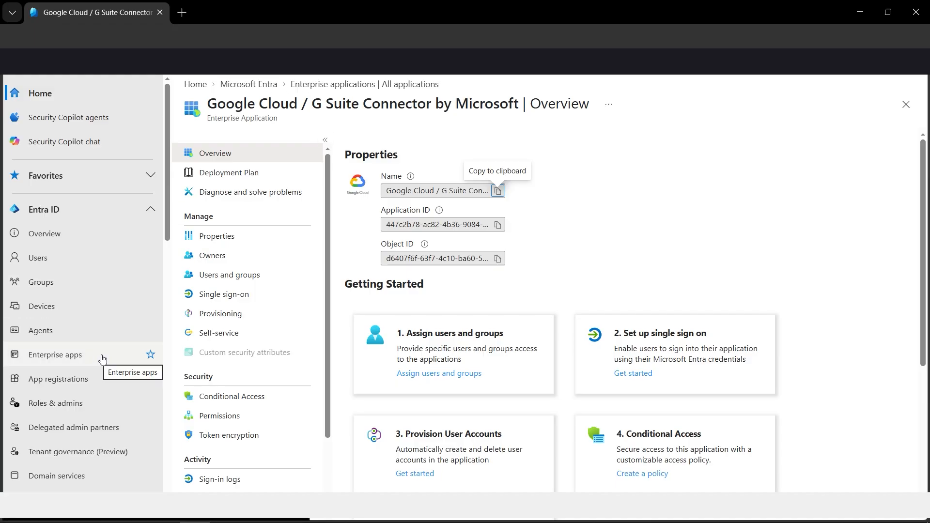
- Open the AWS Single-Account Access application from the enterprise apps and view its sign-in logs
left_click(83, 363)
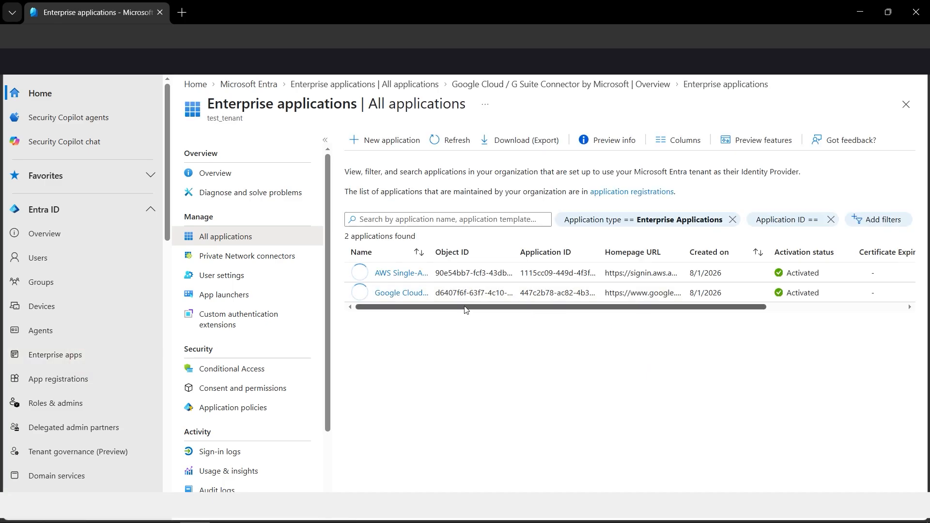
left_click(399, 275)
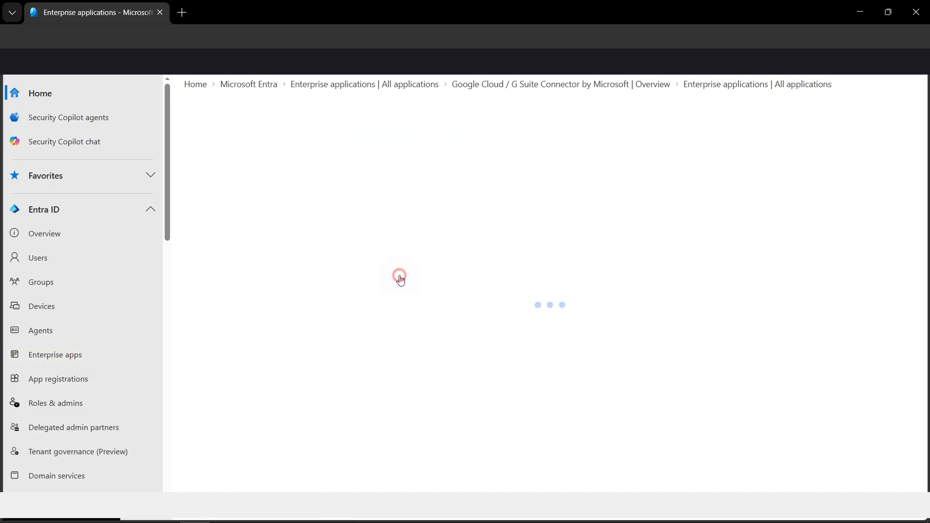
scroll(272, 364, "down", 2)
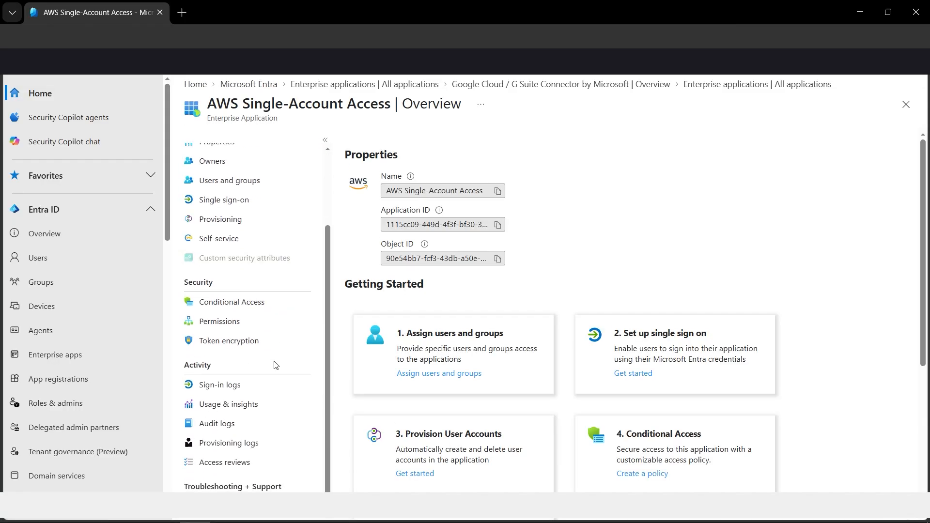
left_click(235, 387)
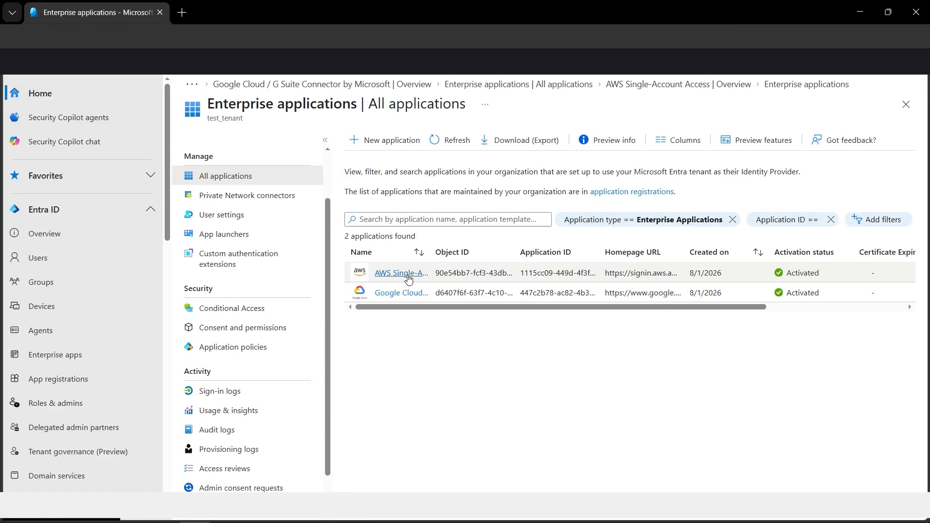
- Return to the list of all enterprise applications and view the tenant-wide sign-in logs
left_click(407, 274)
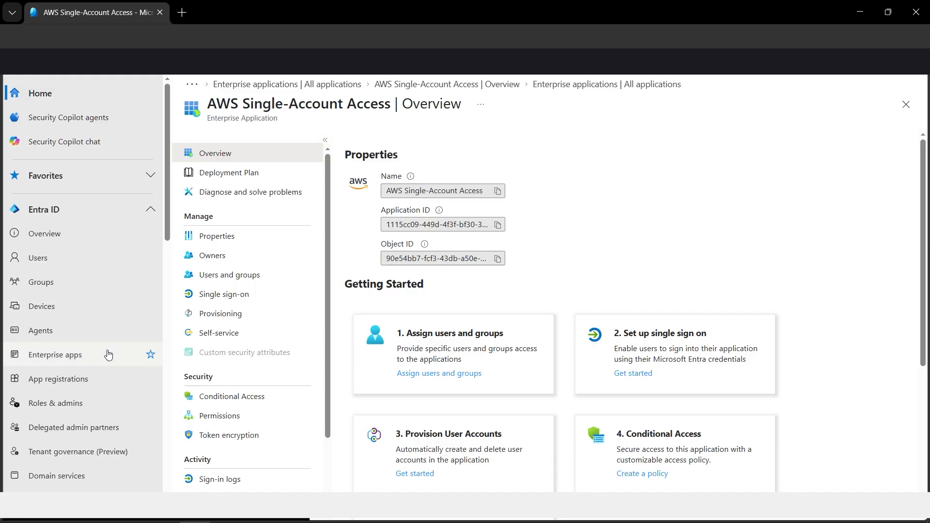
left_click(70, 362)
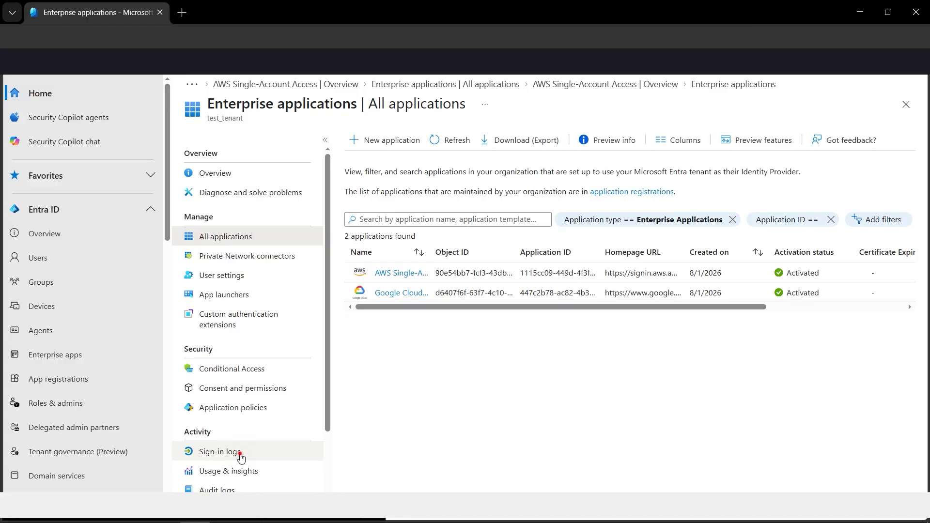
left_click(240, 455)
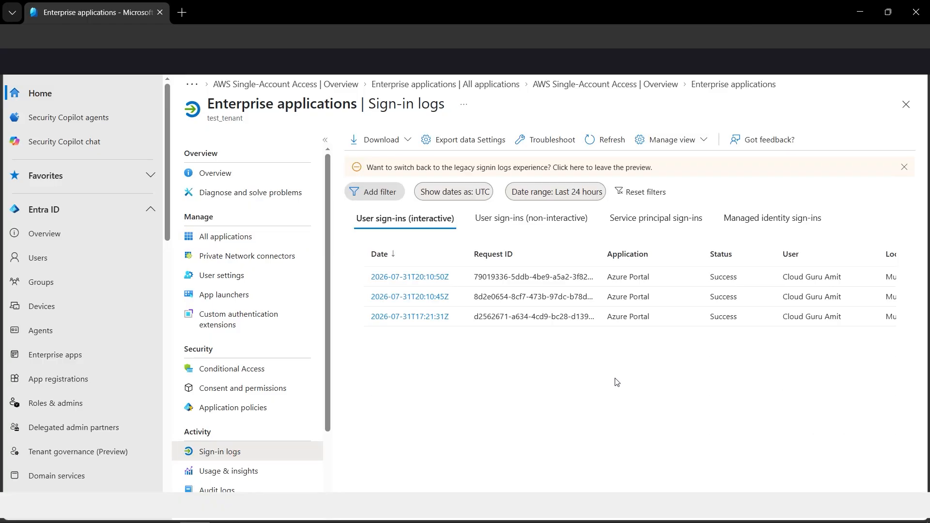